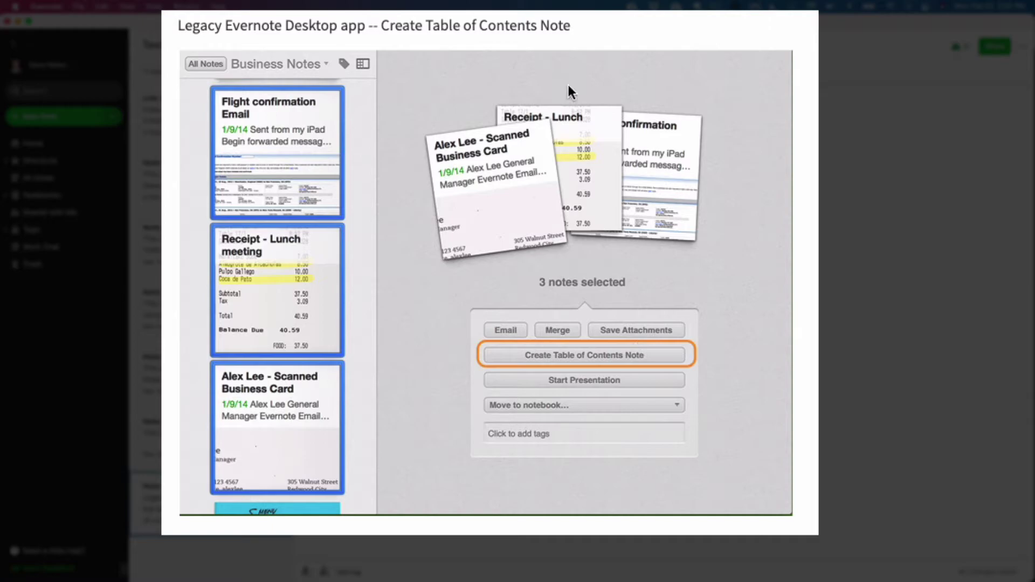
Close the enlarged legacy Table of Contents screenshot to return to Note 6
key("Escape")
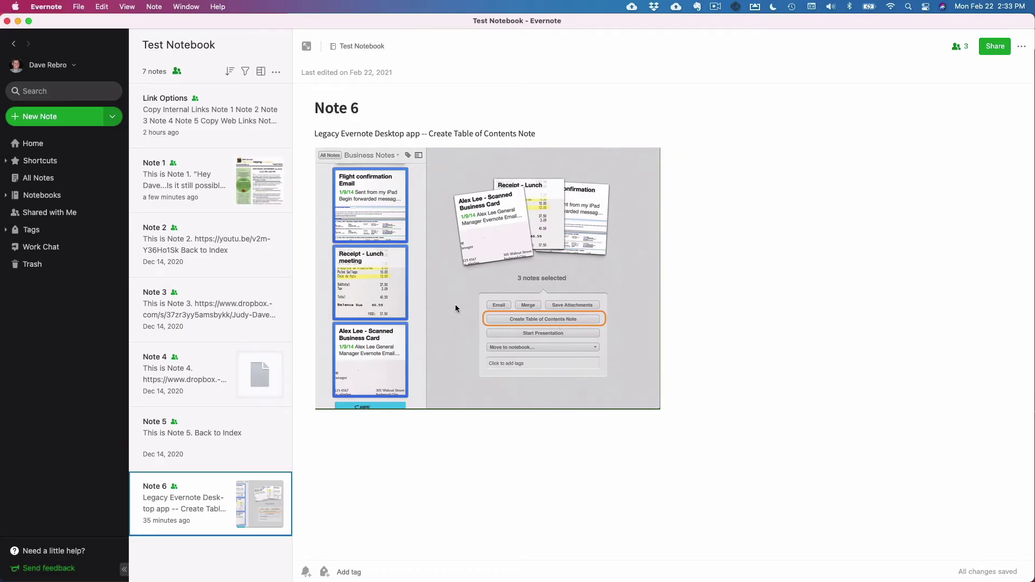
Open Note 1, tick its legacy Table Of Contents checklist item, and try a range selection
left_click(13, 45)
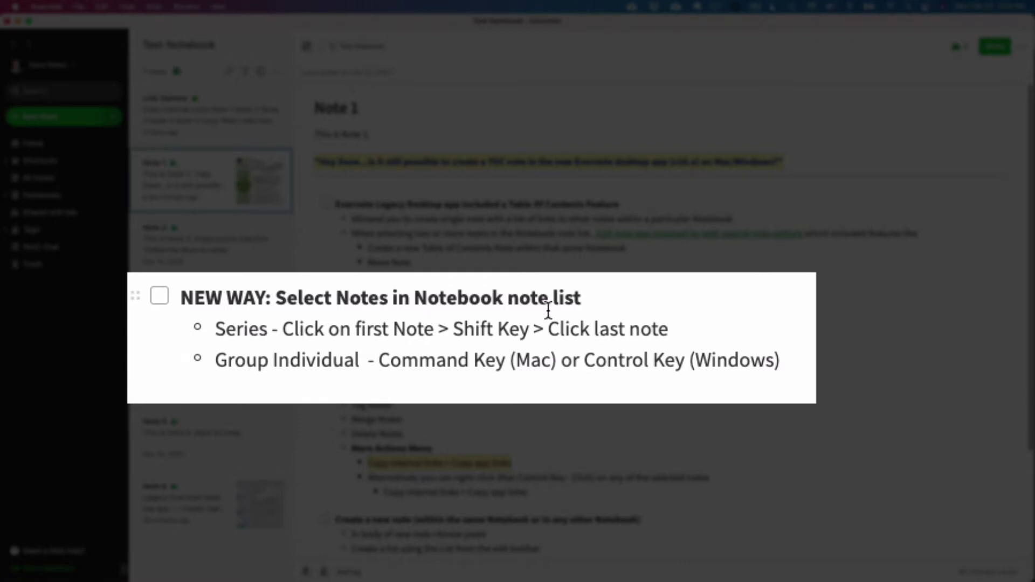
left_click(324, 205)
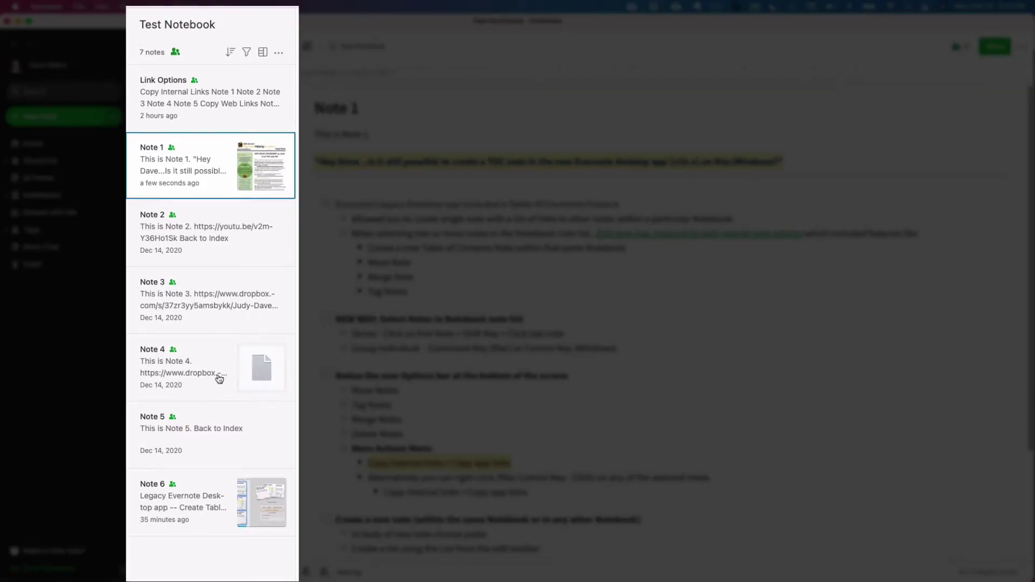
left_click(215, 496, "shift")
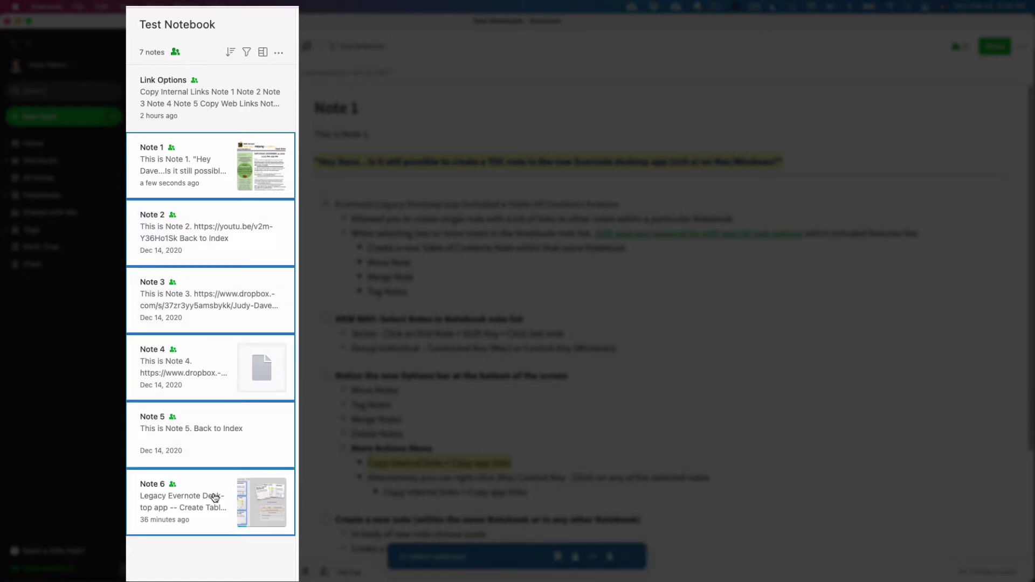
left_click(450, 266)
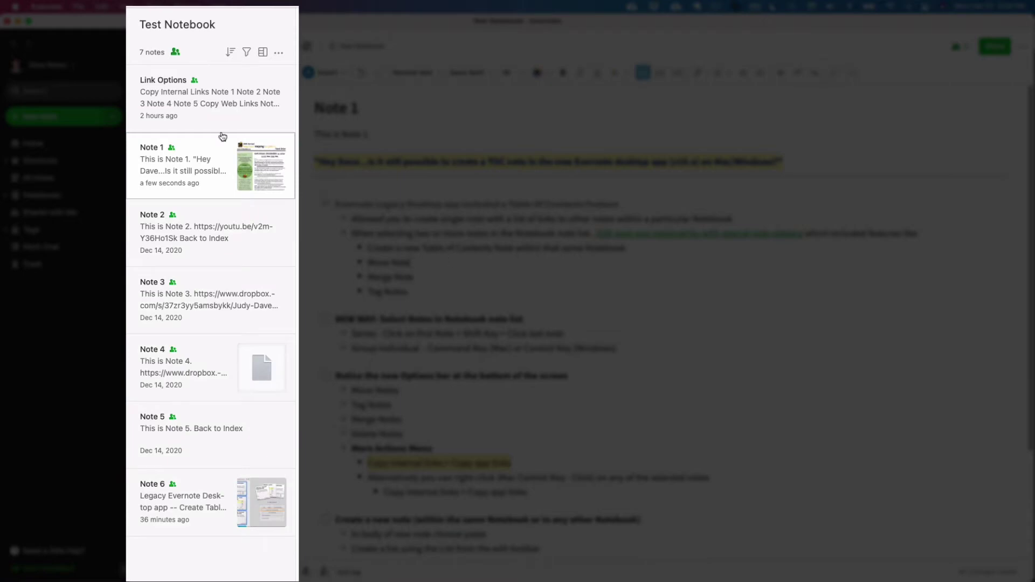
Select Notes 1, 3, 4 and 6 together, then clear the selection back to Note 1
left_click(200, 161)
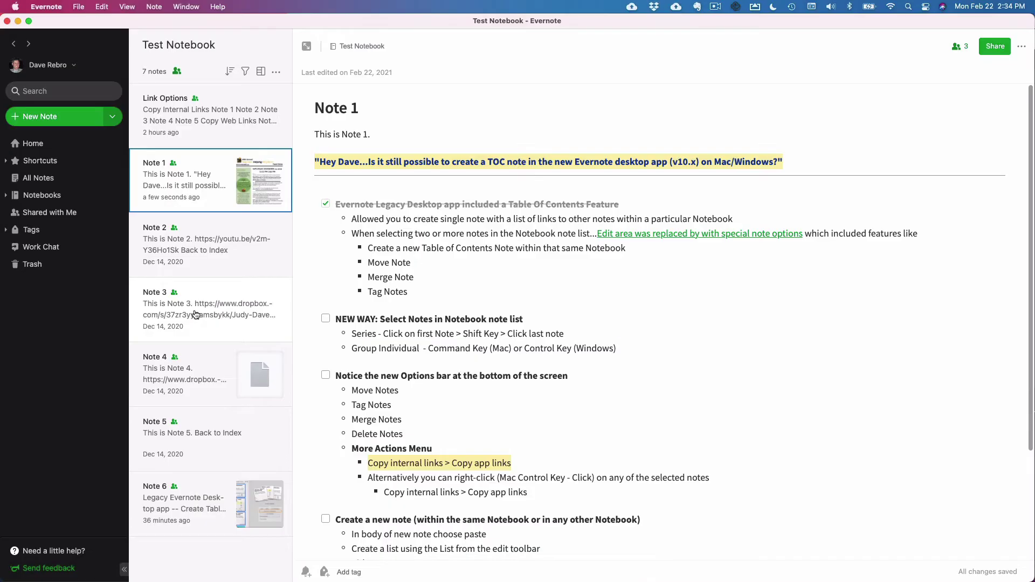
left_click(198, 322, "super")
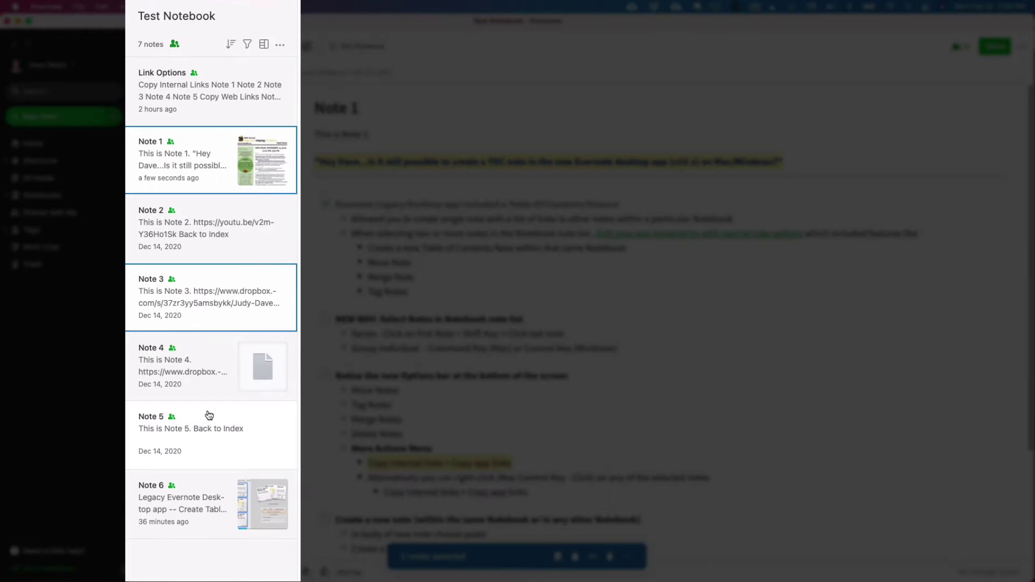
left_click(197, 378, "super")
left_click(186, 497, "super")
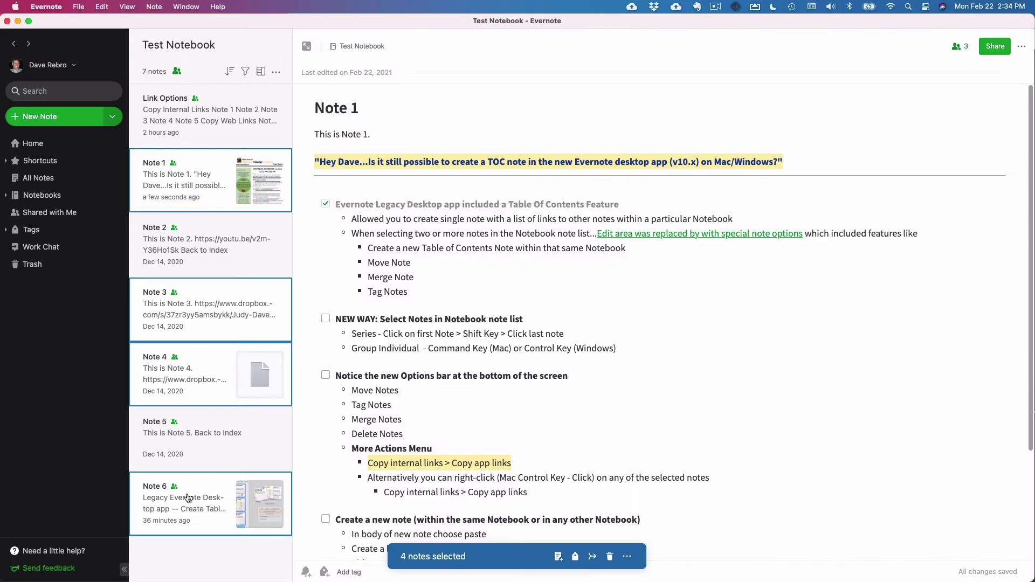
left_click(232, 187)
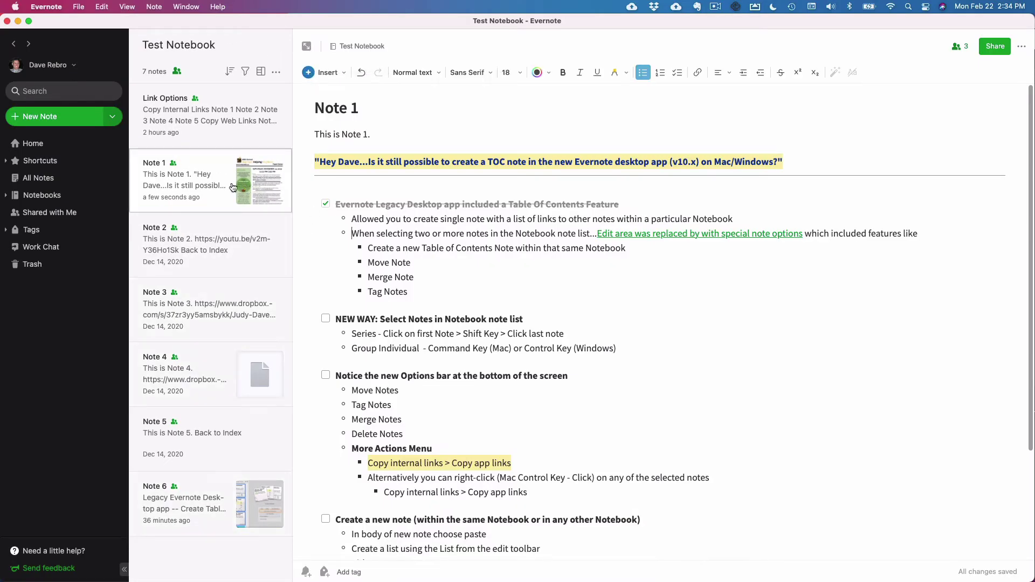
left_click(232, 187)
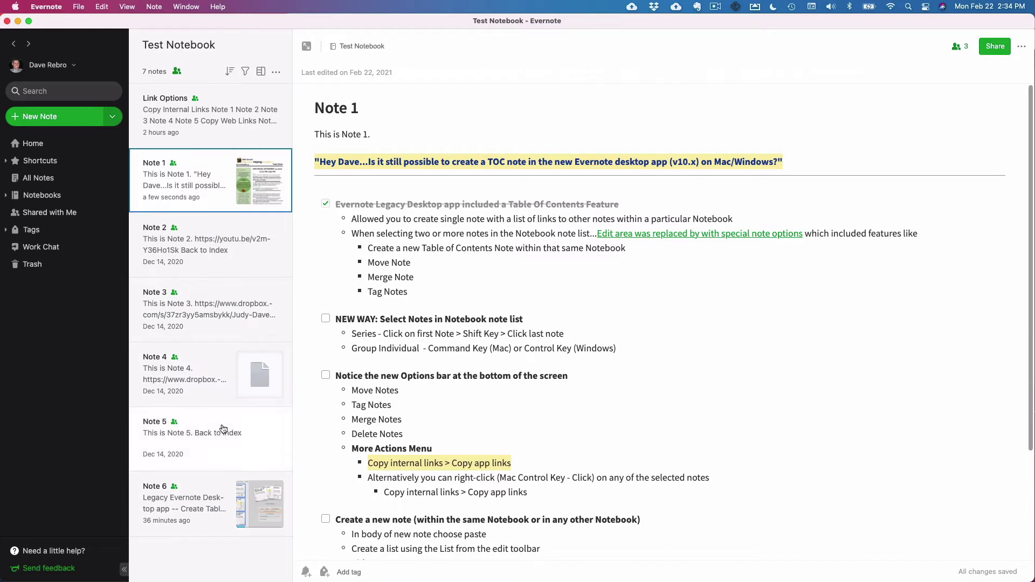
Select Notes 1–6 and copy their app links, confirmed as '6 links copied'
left_click(211, 491, "shift")
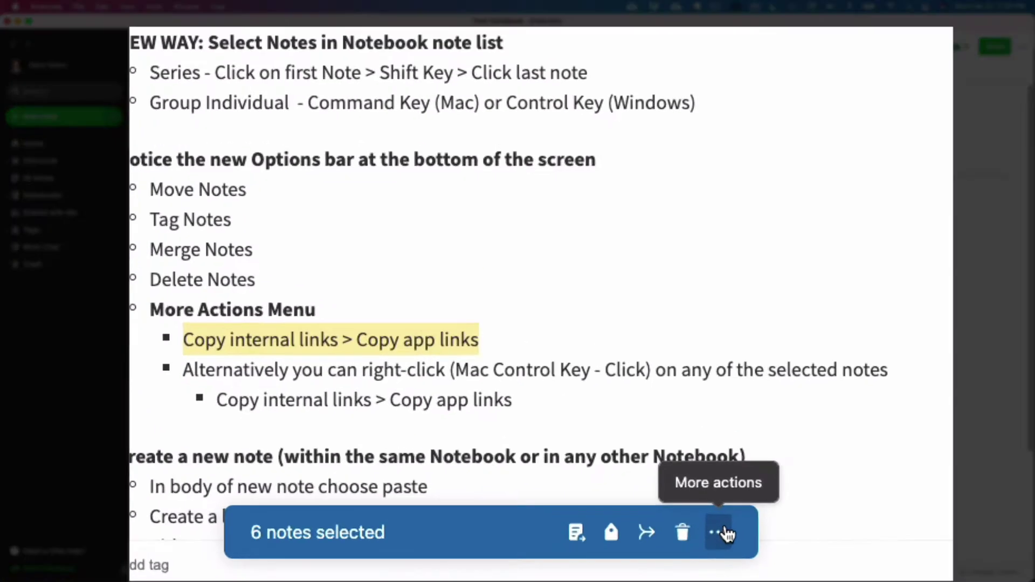
left_click(720, 532)
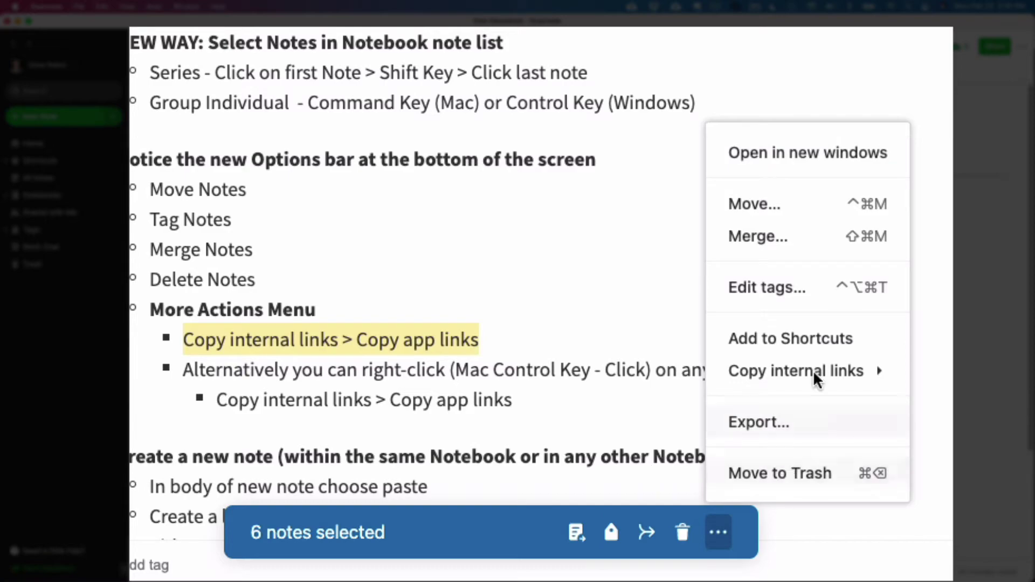
mouse_move(779, 387)
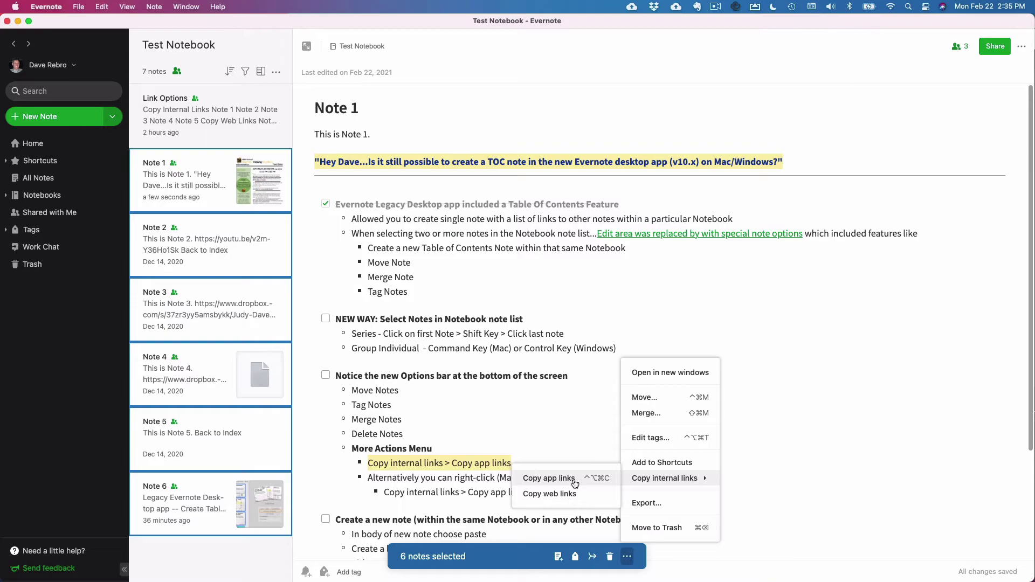
left_click(575, 484)
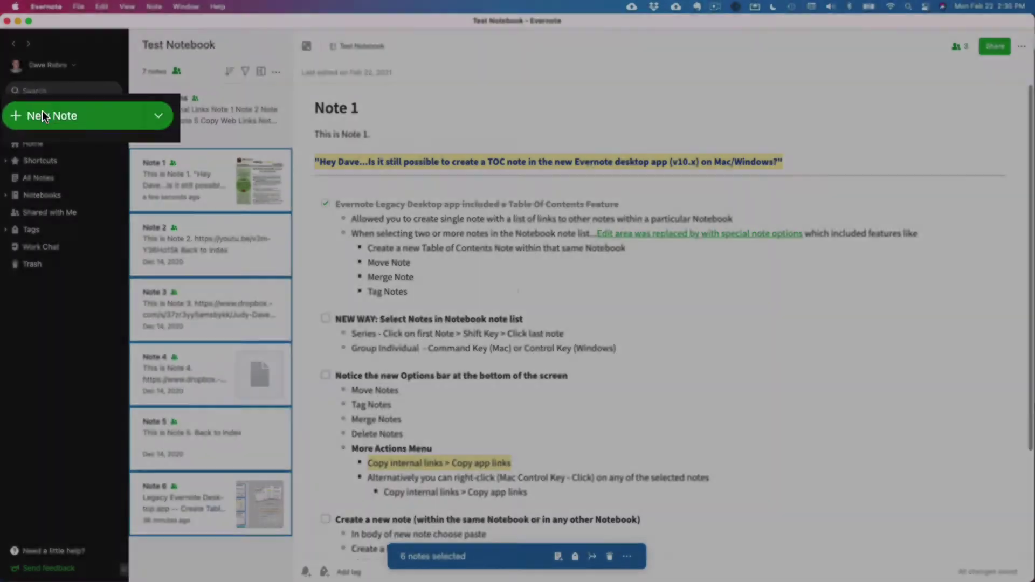
Create a blank Untitled note in Test Notebook, raising it to 8 notes
left_click(42, 114)
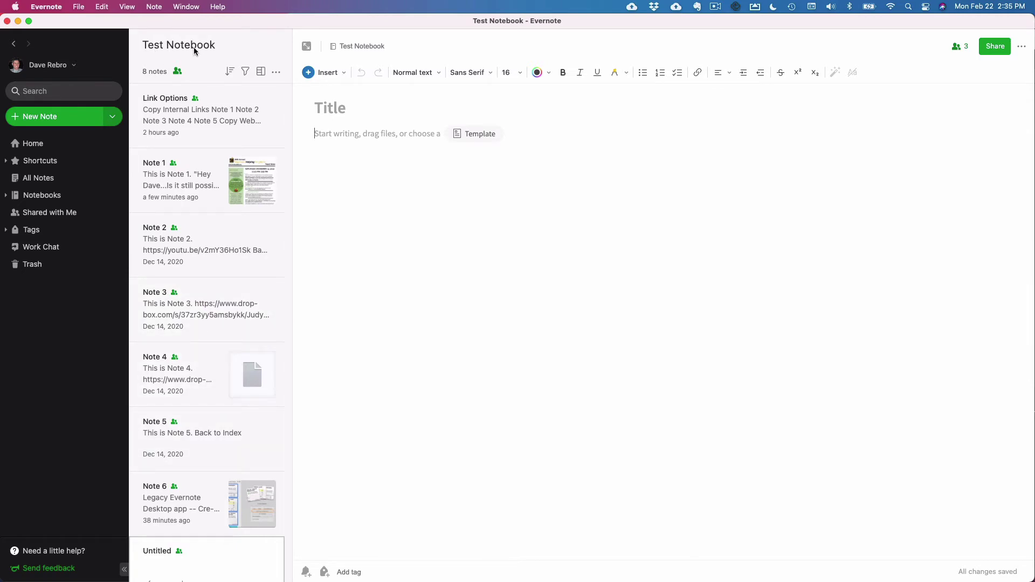
scroll(201, 350, "down", 1)
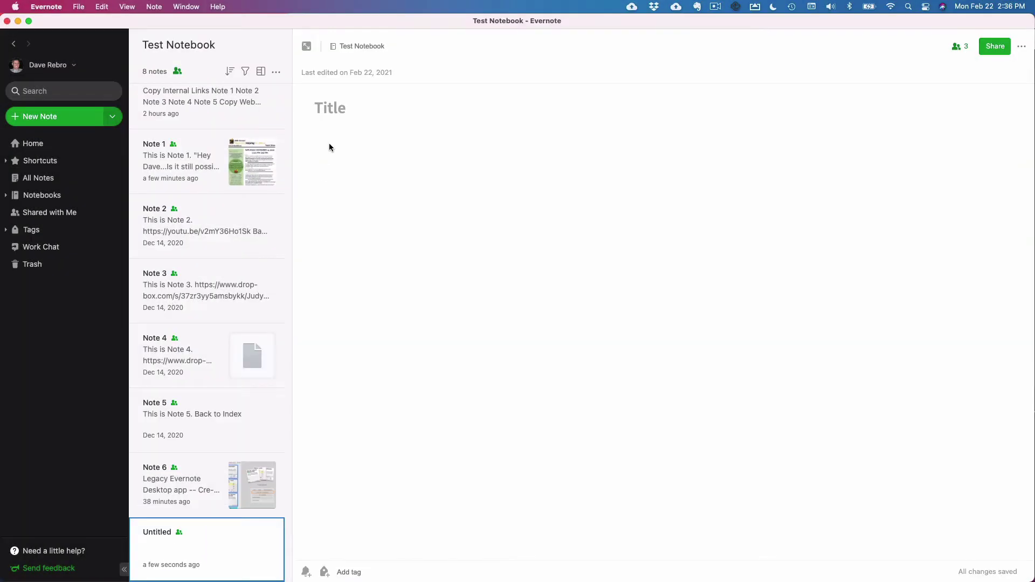
Paste the six copied note links into the body and format them as a numbered list
left_click(330, 144)
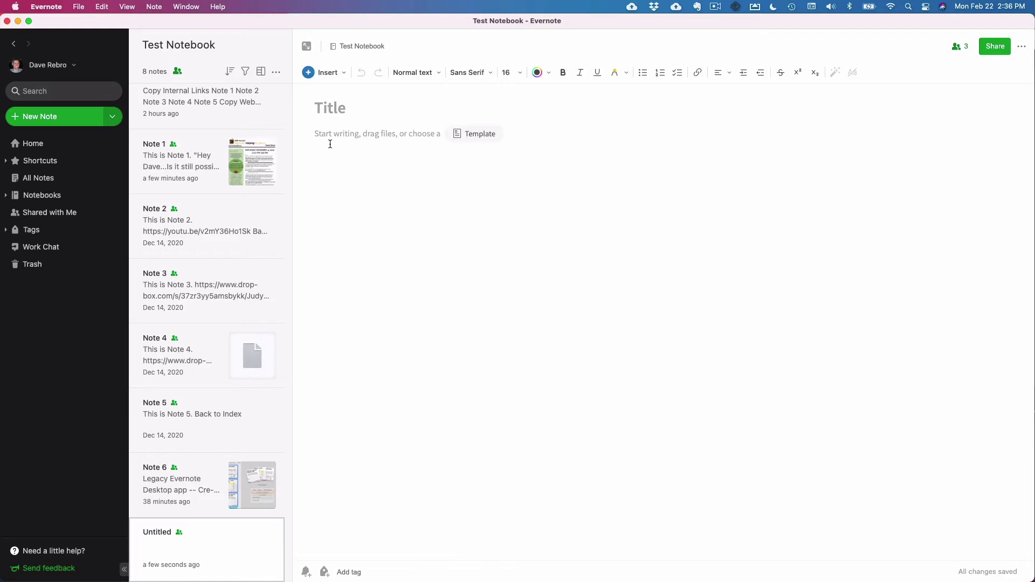
key("super+v")
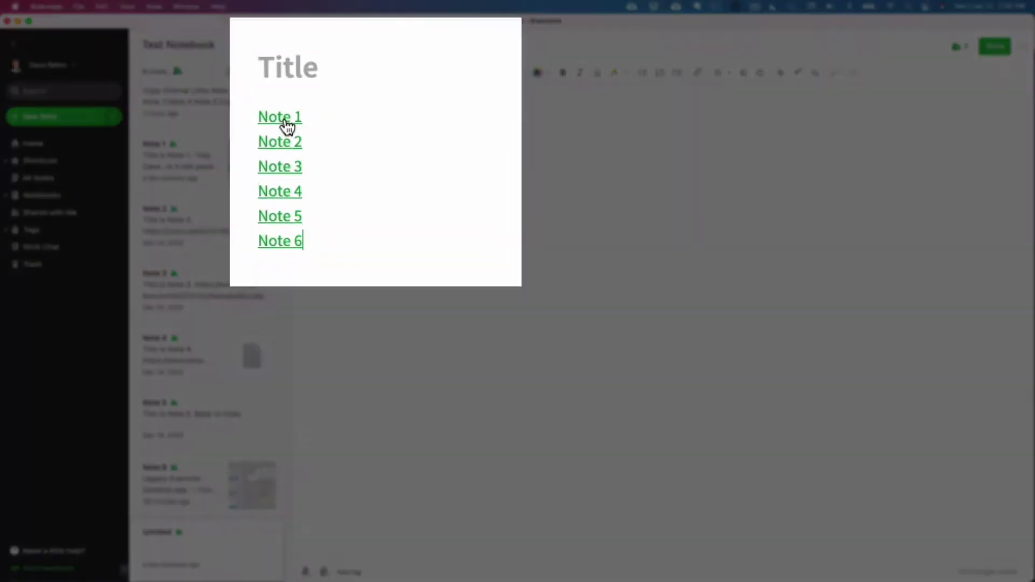
mouse_move(329, 140)
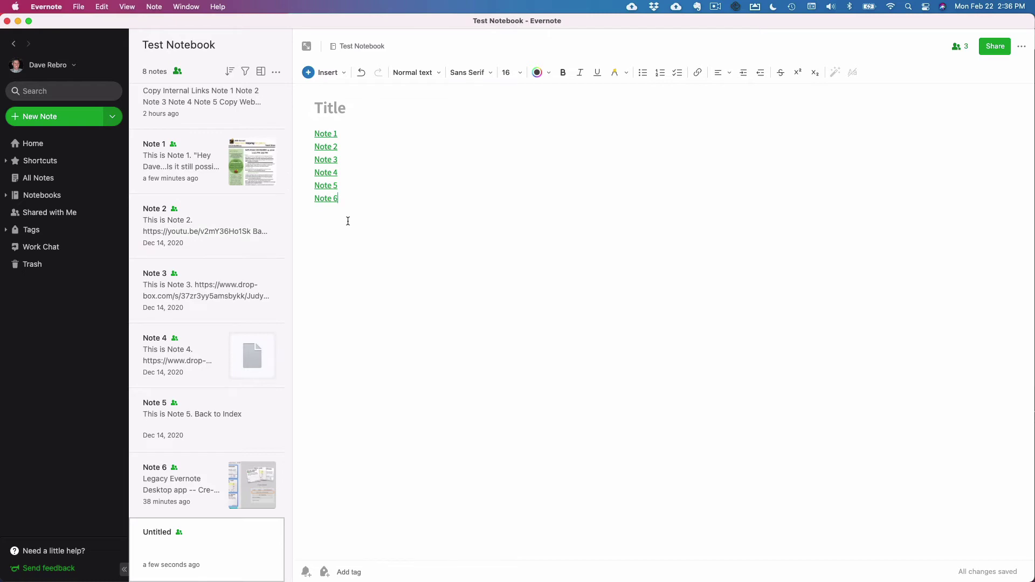
key("super+a")
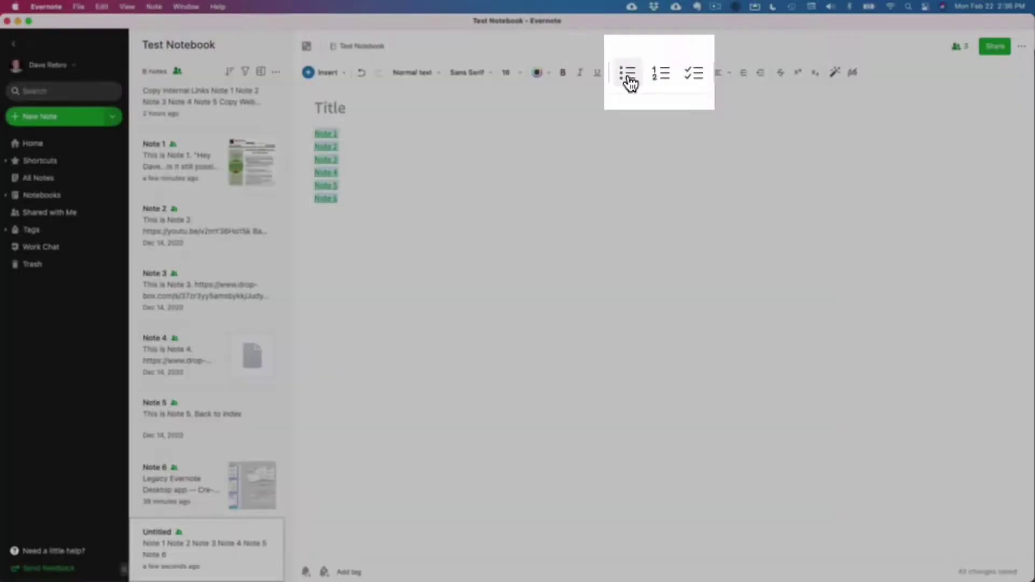
left_click(643, 72)
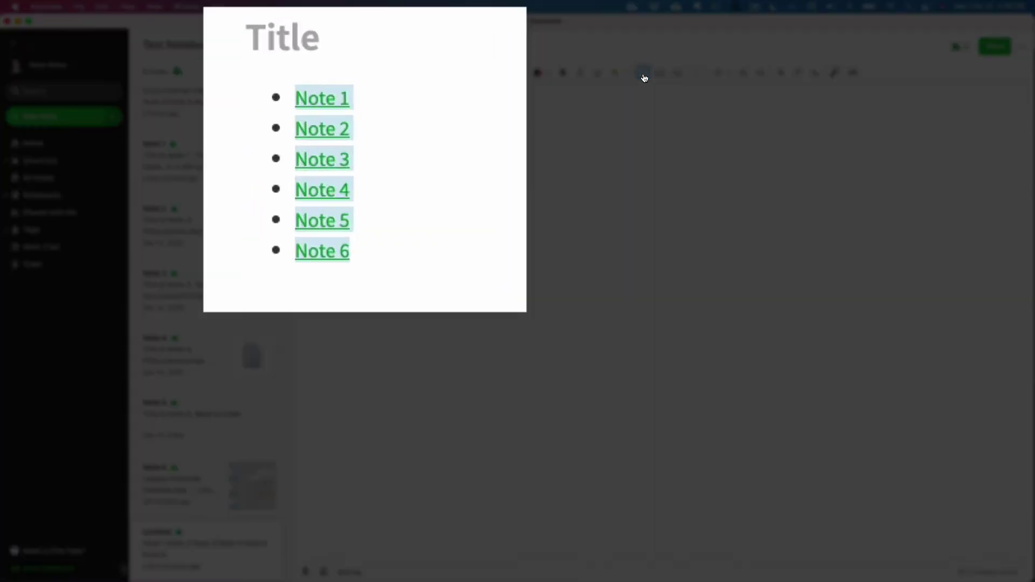
left_click(661, 76)
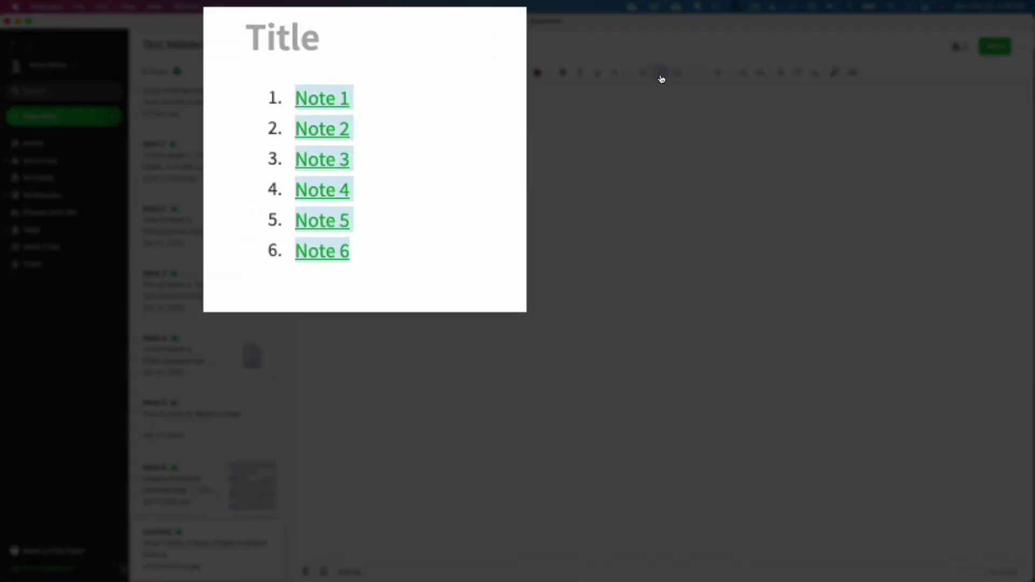
left_click(677, 76)
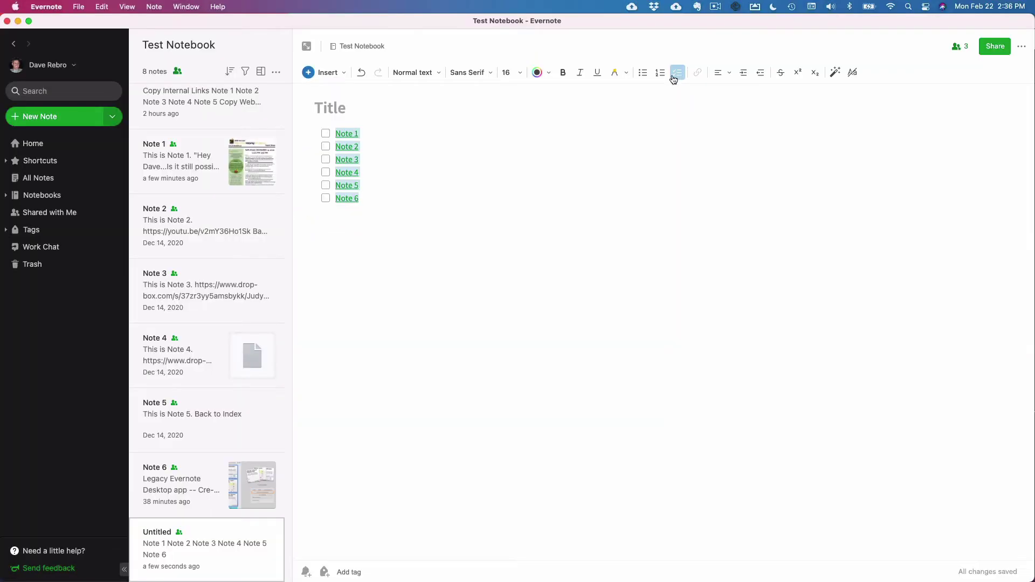
left_click(661, 76)
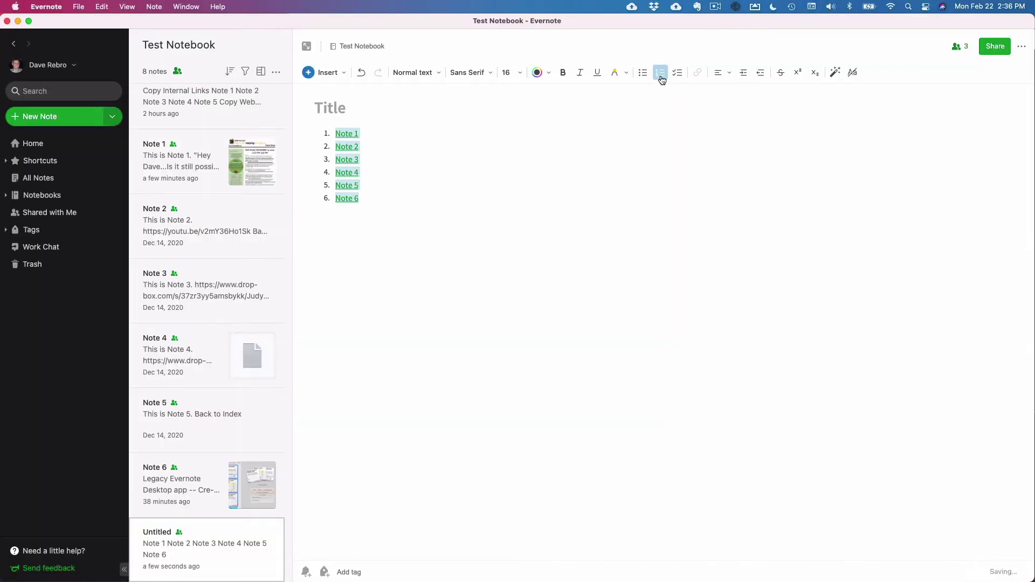
Title the note 'TOC For Test Notebook', fixing typos, then prefix it with '!'
left_click(320, 107)
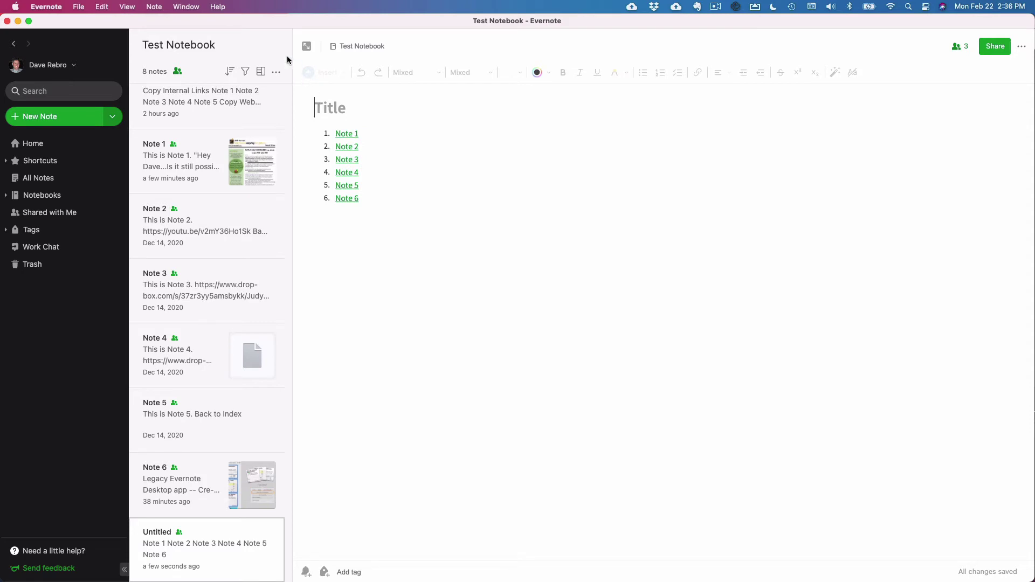
type("T")
type("OXC")
key("BackSpace")
key("BackSpace")
type("C TEst")
key("BackSpace")
key("BackSpace")
key("BackSpace")
key("BackSpace")
type("For Test")
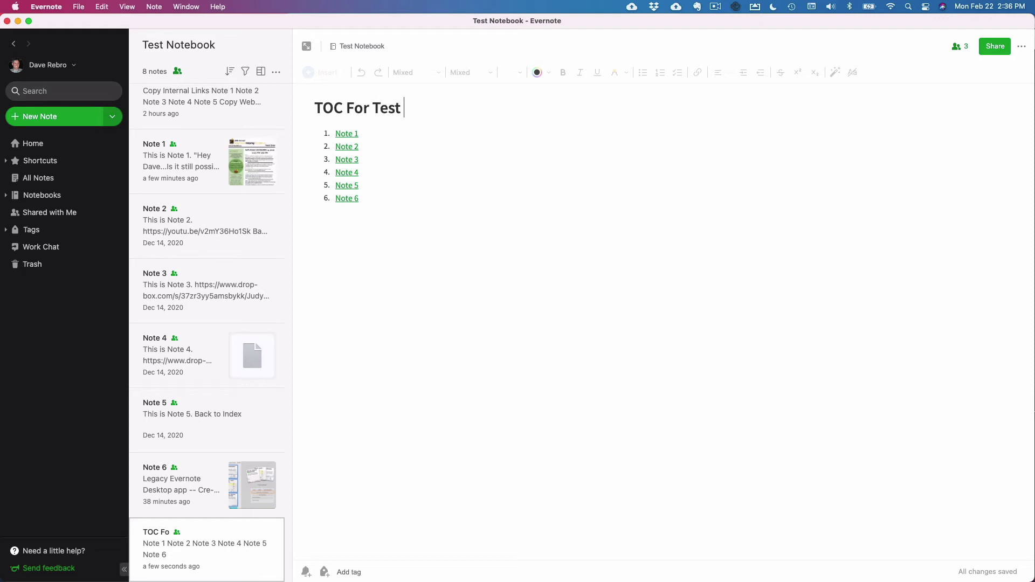
type(" Notebook")
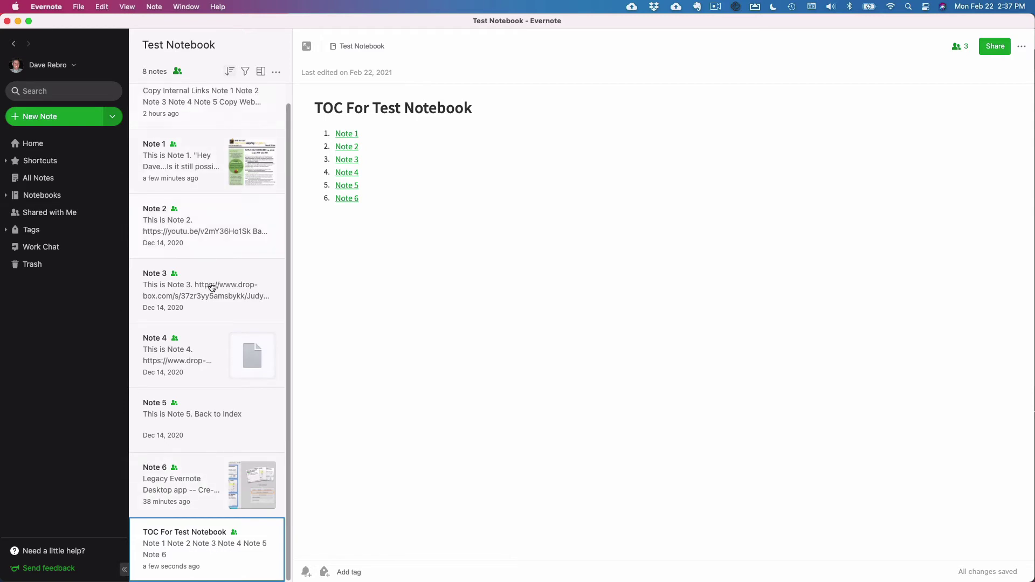
left_click(395, 170)
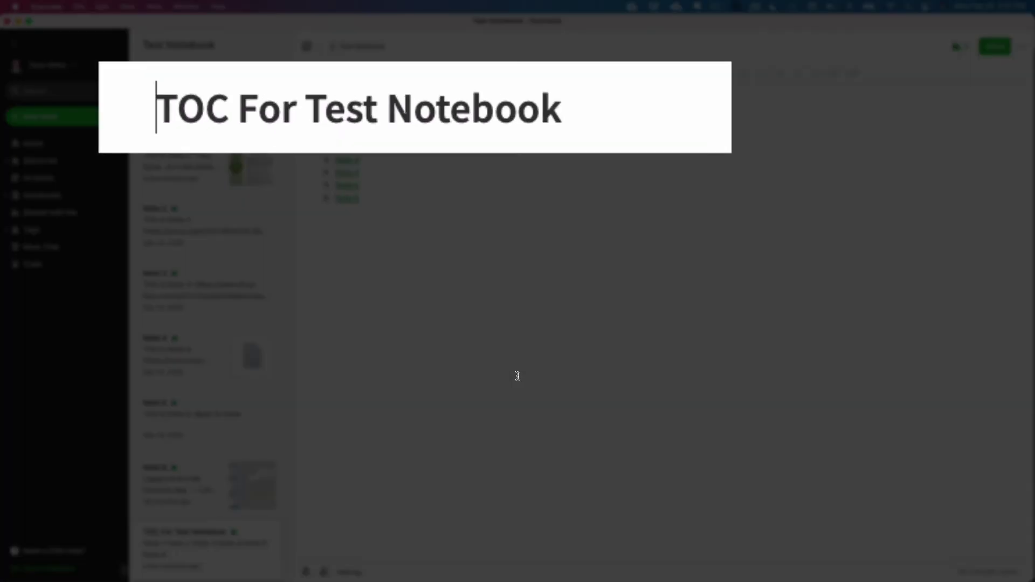
type("!")
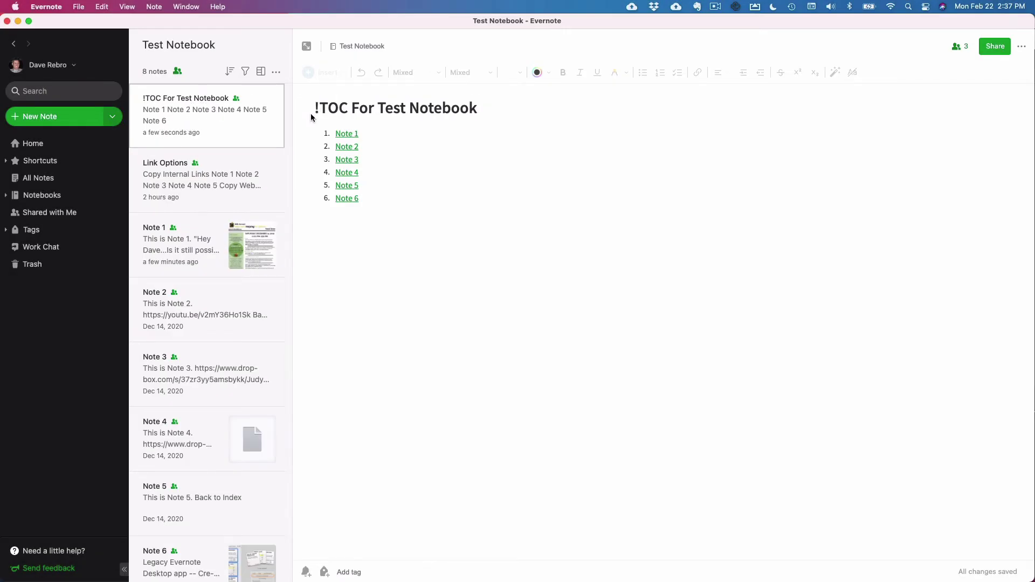
Replace the title's leading '!' with '0 -' so the note sorts first
key("BackSpace")
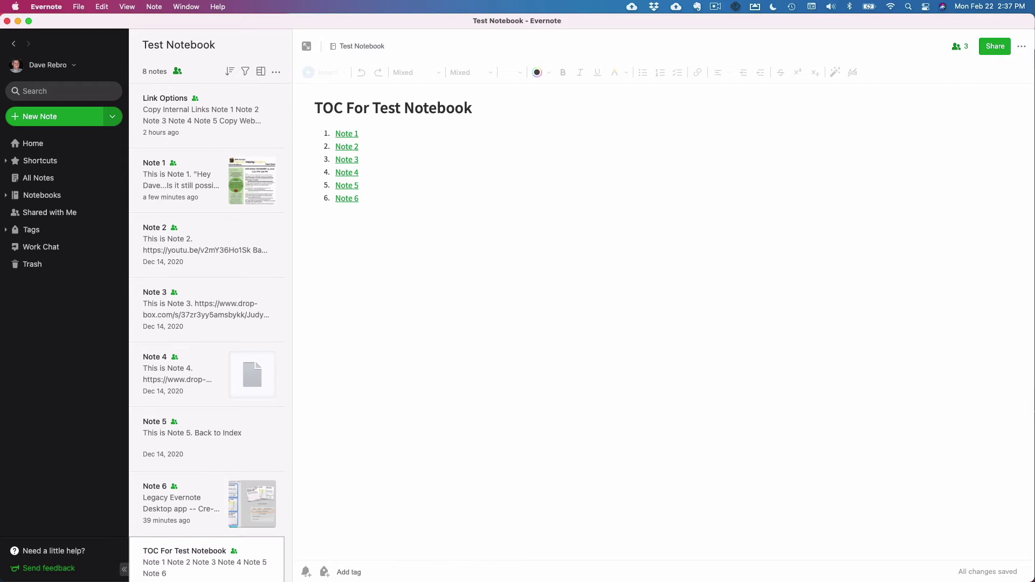
type("*")
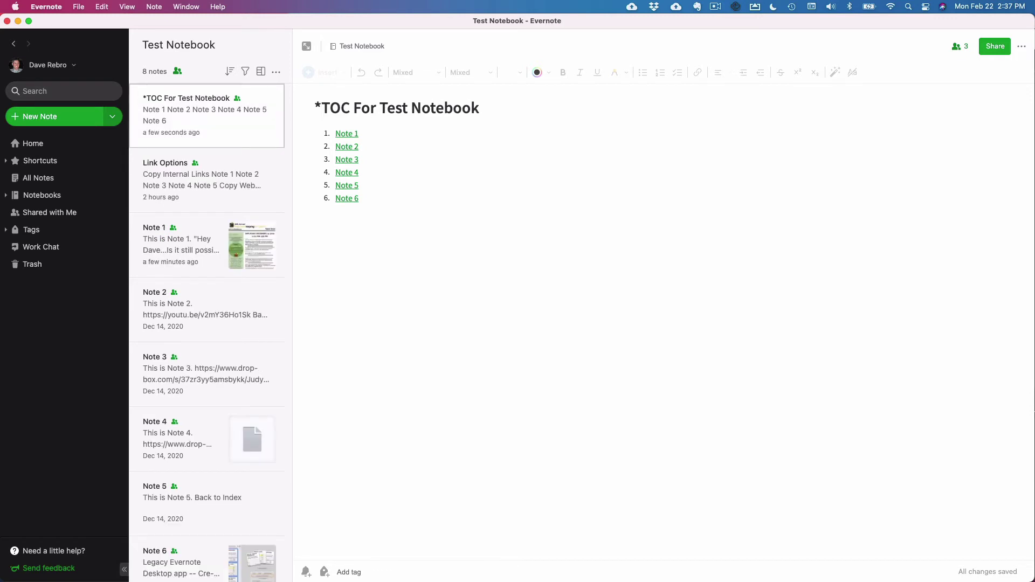
key("BackSpace")
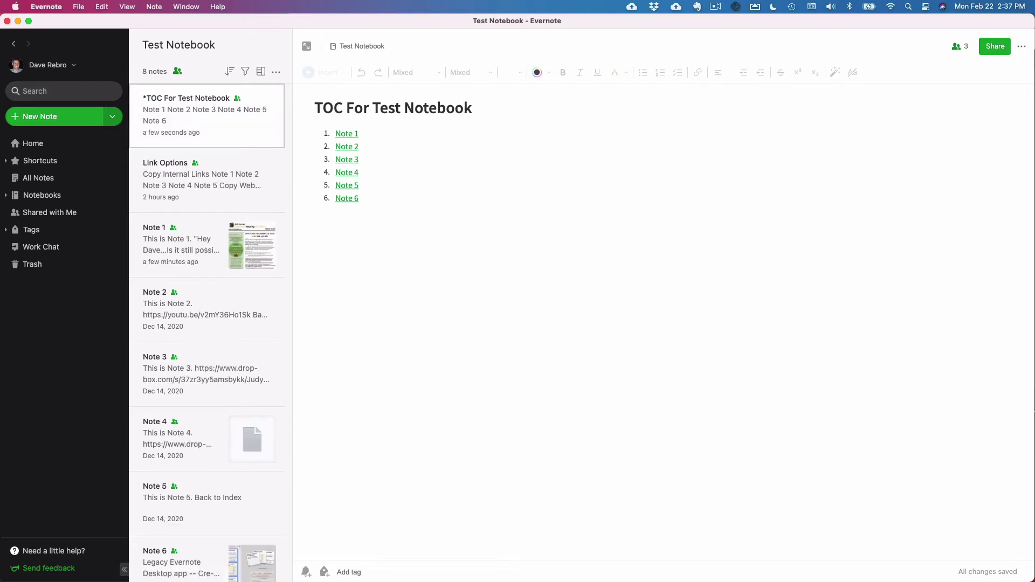
type("0")
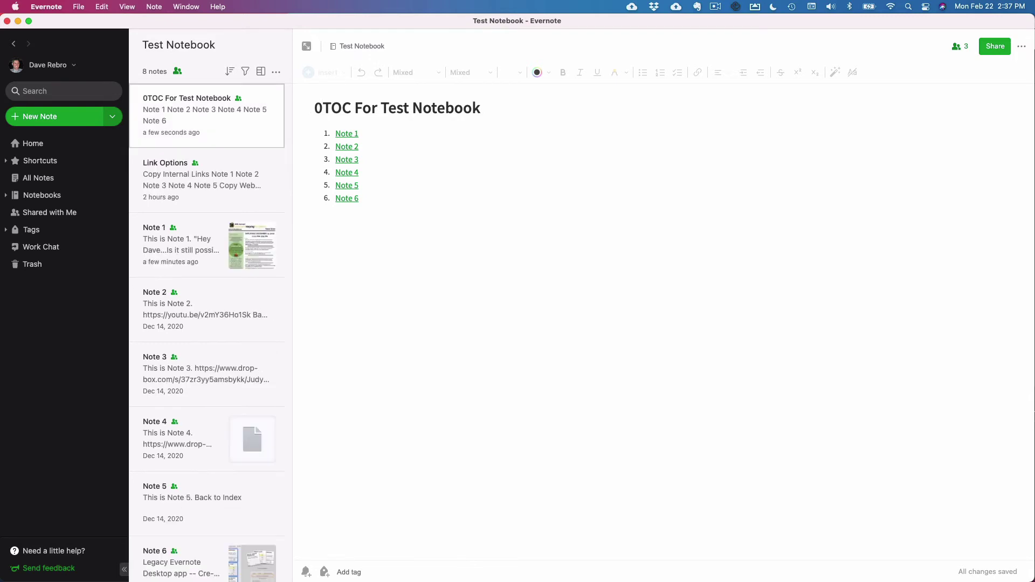
type(" -")
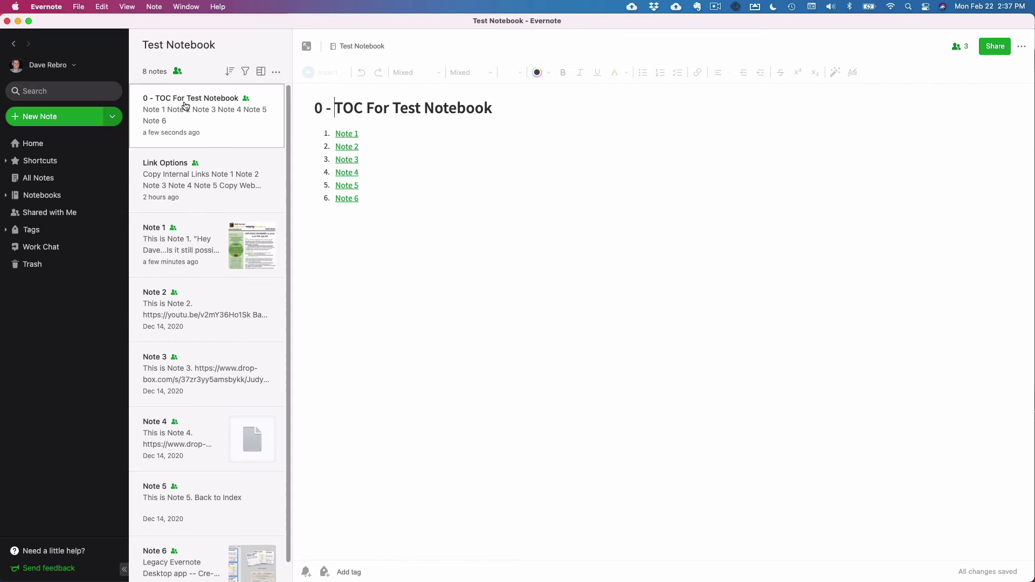
Follow the TOC's Note 5 link, return to the TOC, then follow its Note 3 link
left_click(427, 235)
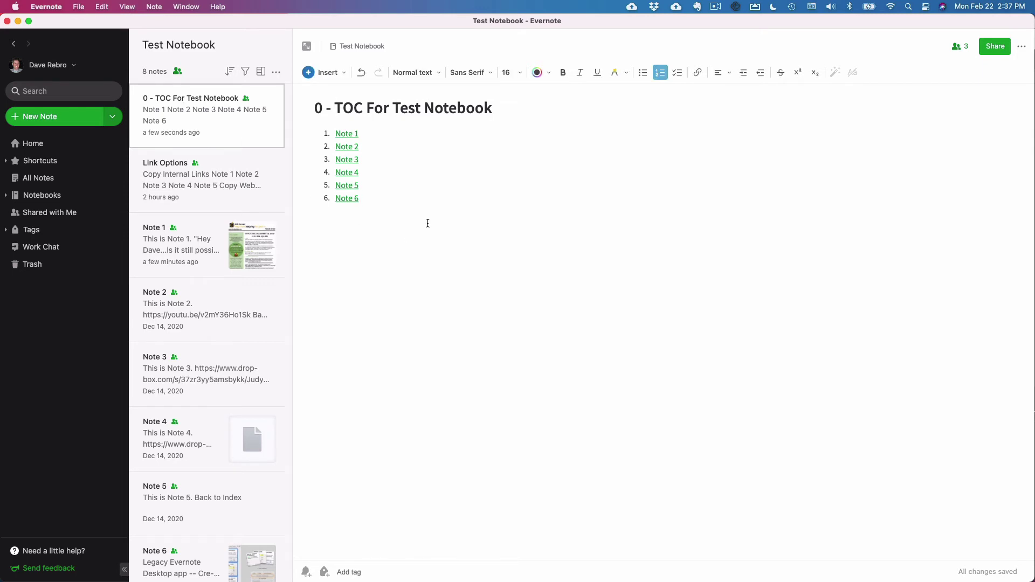
mouse_move(353, 140)
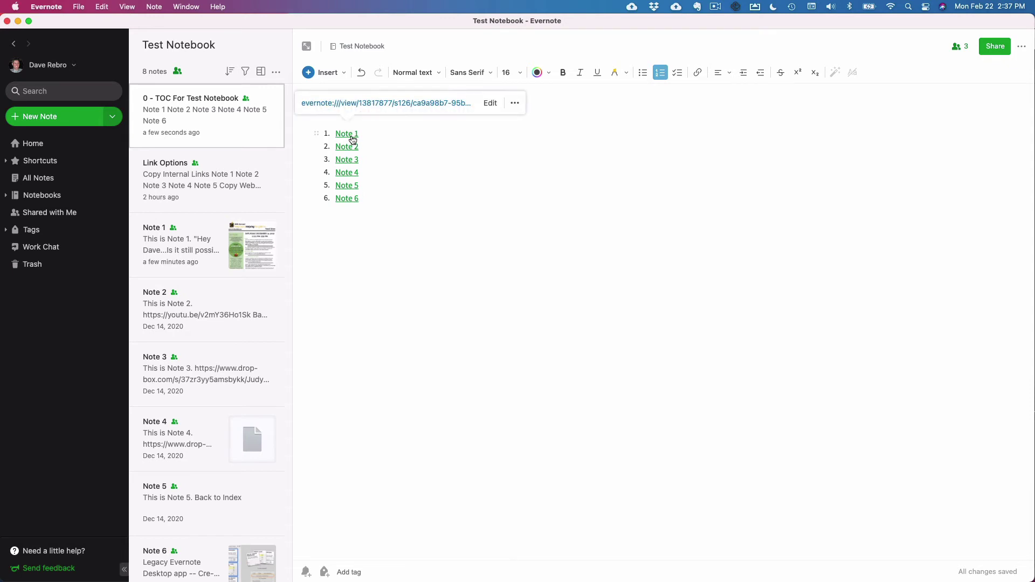
mouse_move(352, 190)
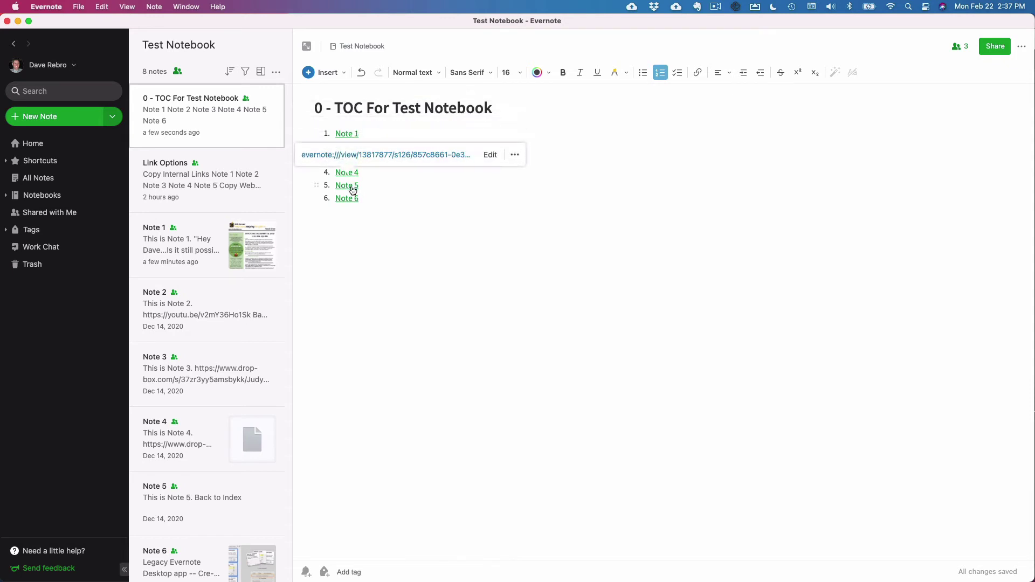
left_click(351, 186)
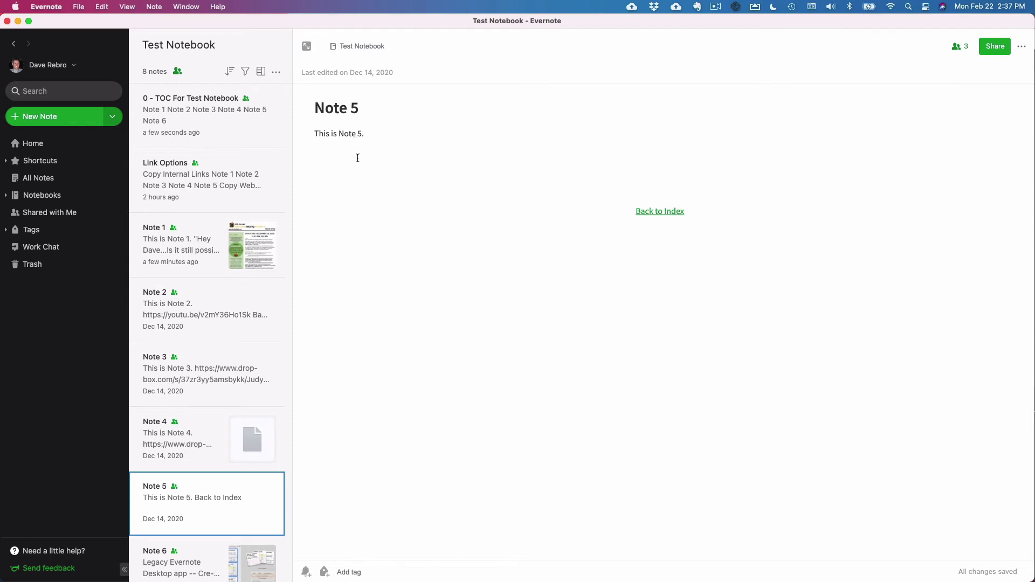
left_click(183, 113)
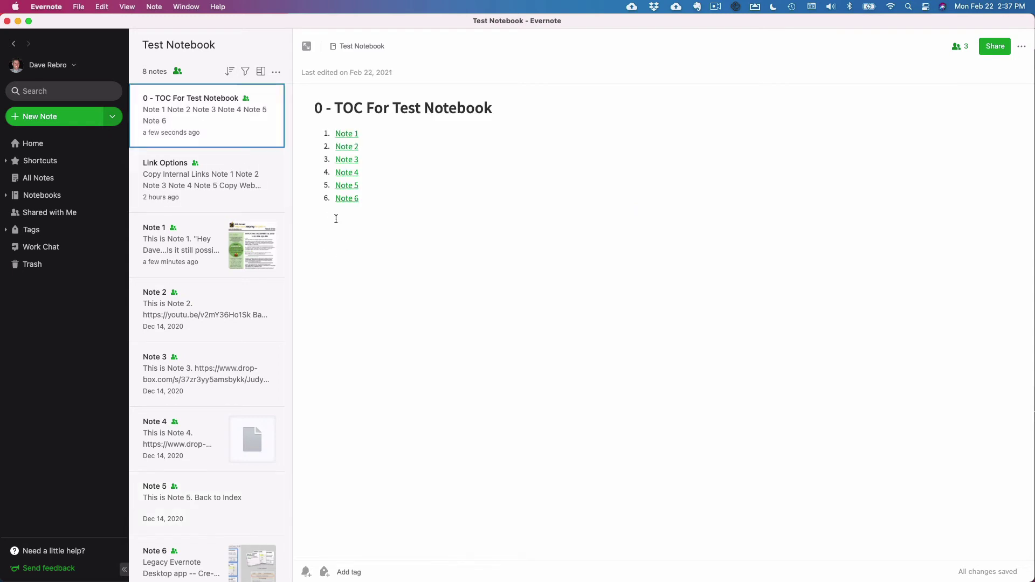
left_click(354, 163)
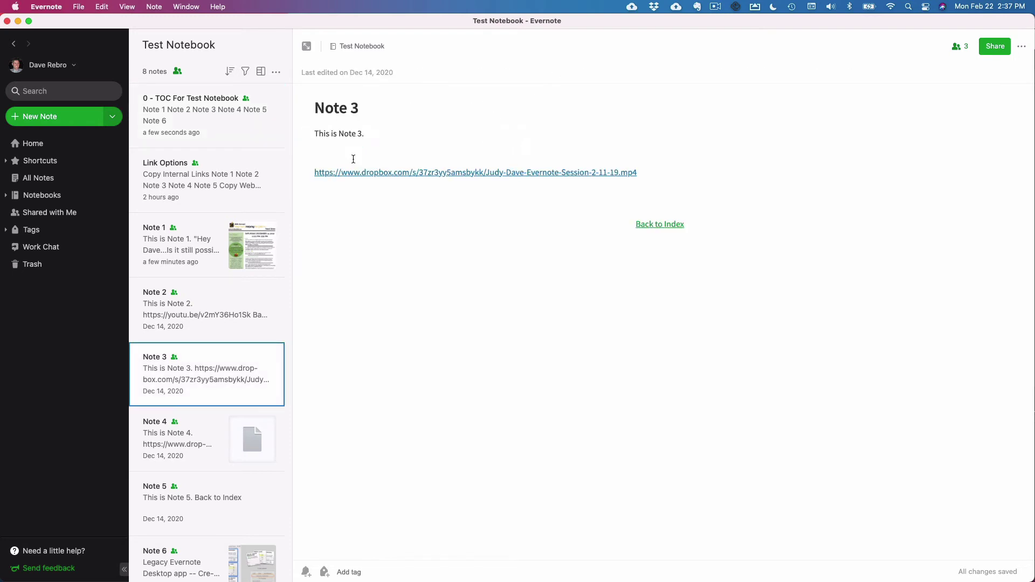
Reopen '0 - TOC For Test Notebook' from the note list and review its six links
left_click(201, 125)
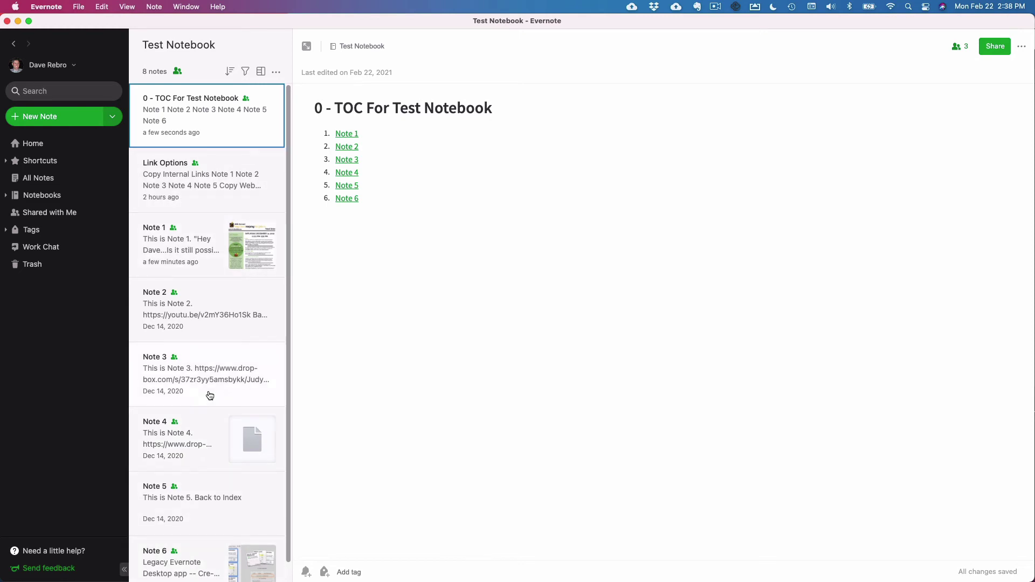
scroll(215, 439, "down", 1)
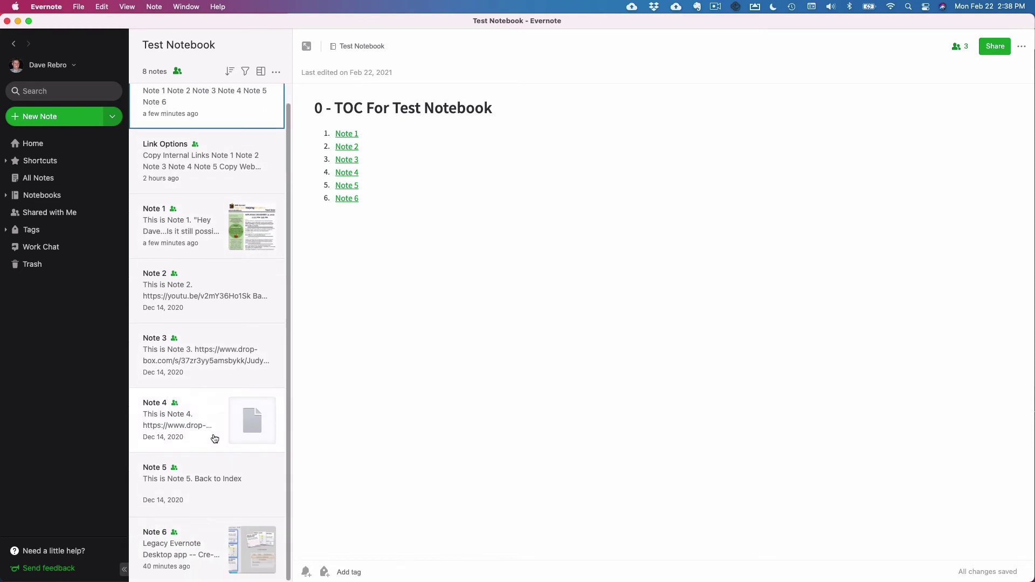
scroll(214, 438, "up", 1)
scroll(215, 438, "up", 1)
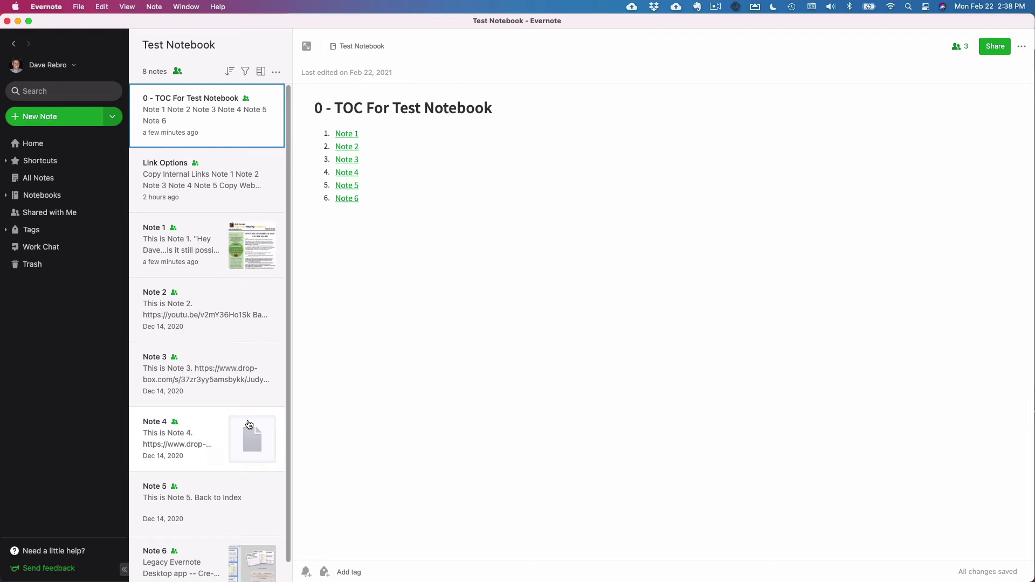
Open Note 1 and tick its 'NEW WAY' and 'Notice the new Options bar' checklist items
left_click(426, 399)
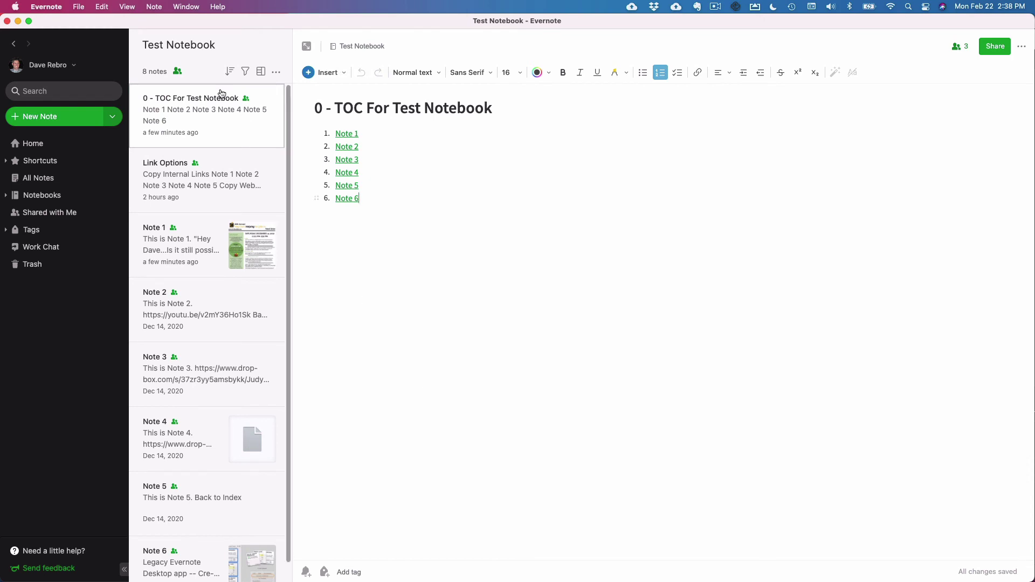
left_click(210, 224)
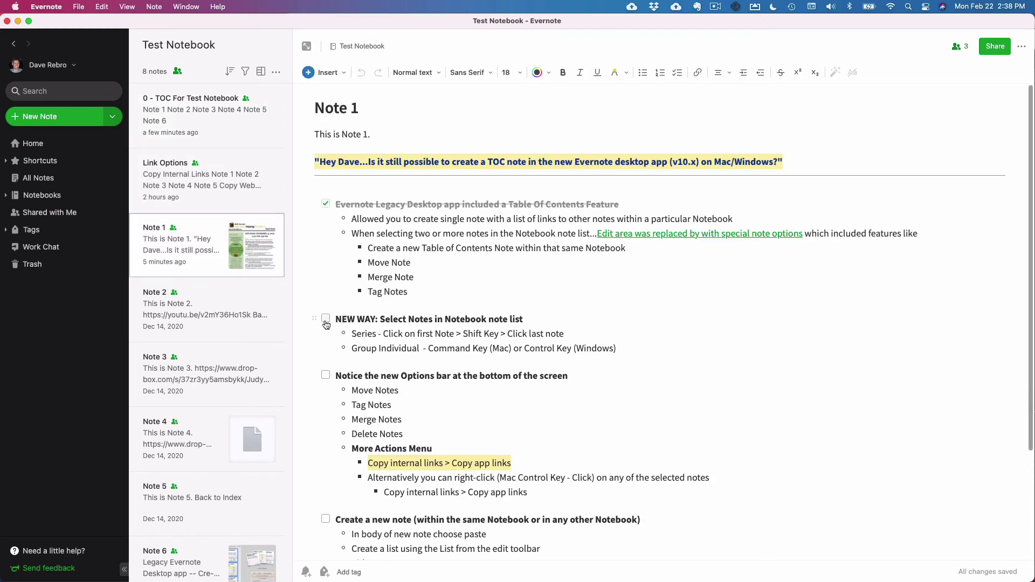
left_click(326, 318)
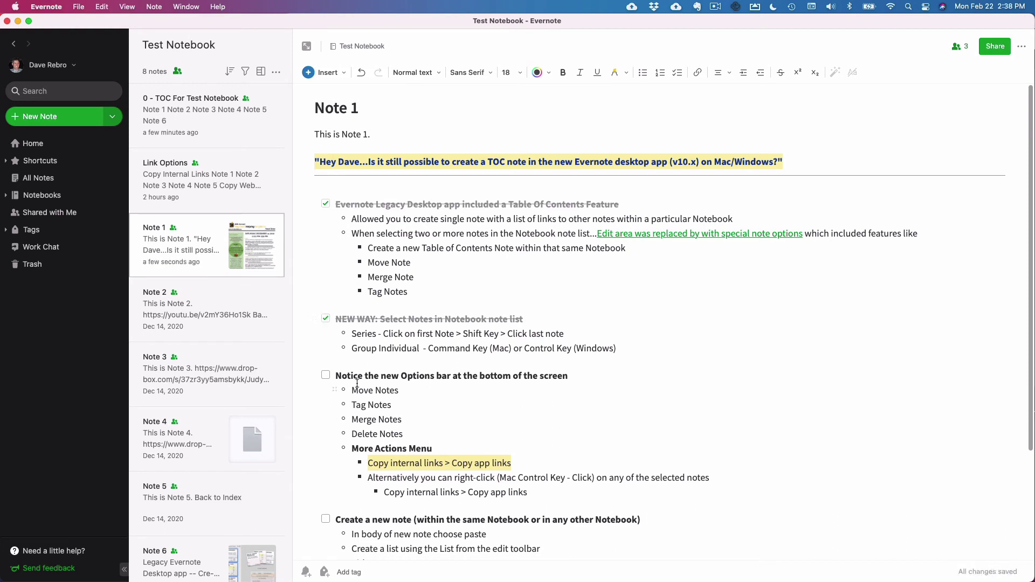
left_click(324, 378)
left_click(326, 376)
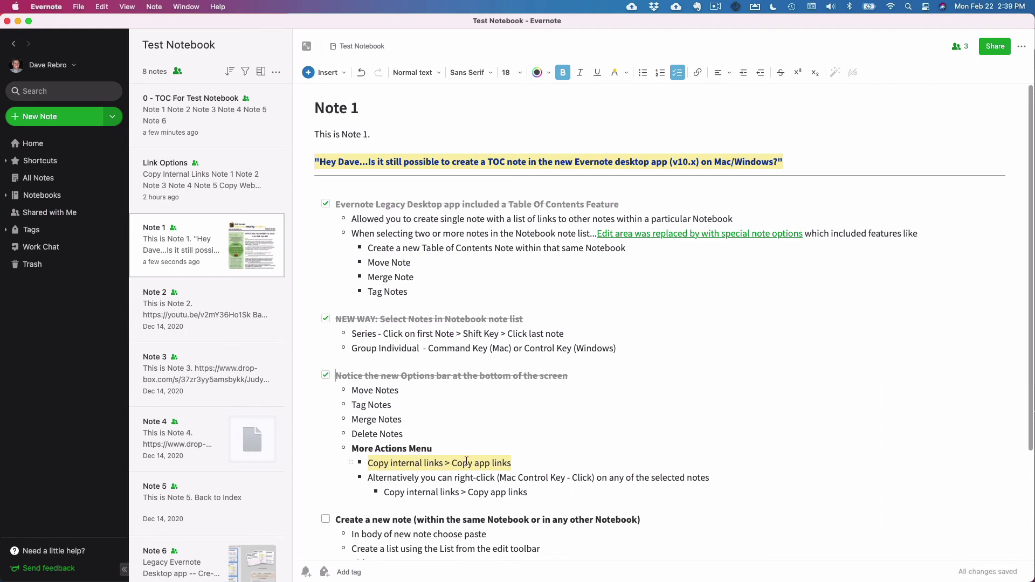
left_click(210, 227)
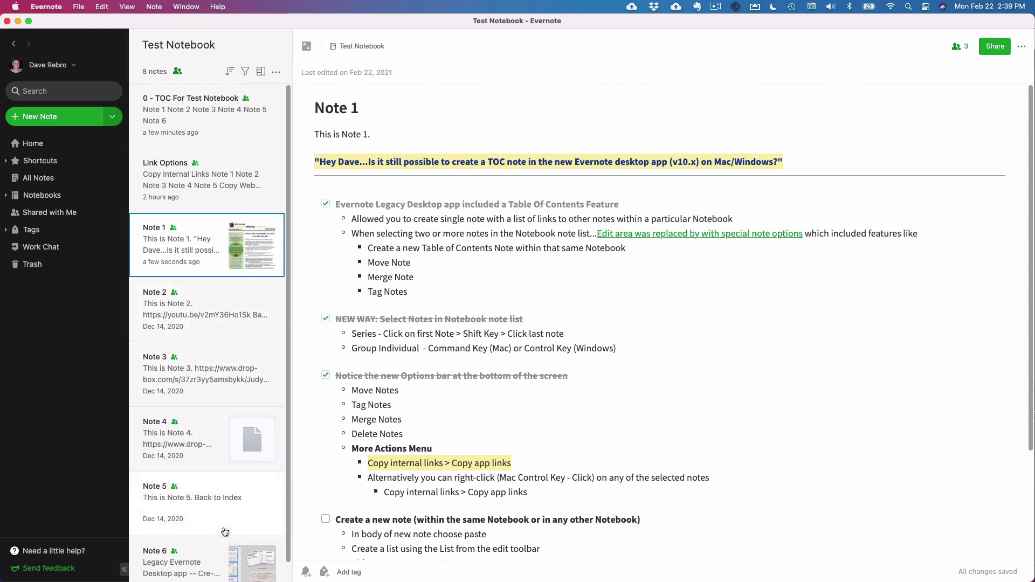
Select Notes 1–6 and copy their app links via Copy internal links
left_click(207, 547, "shift")
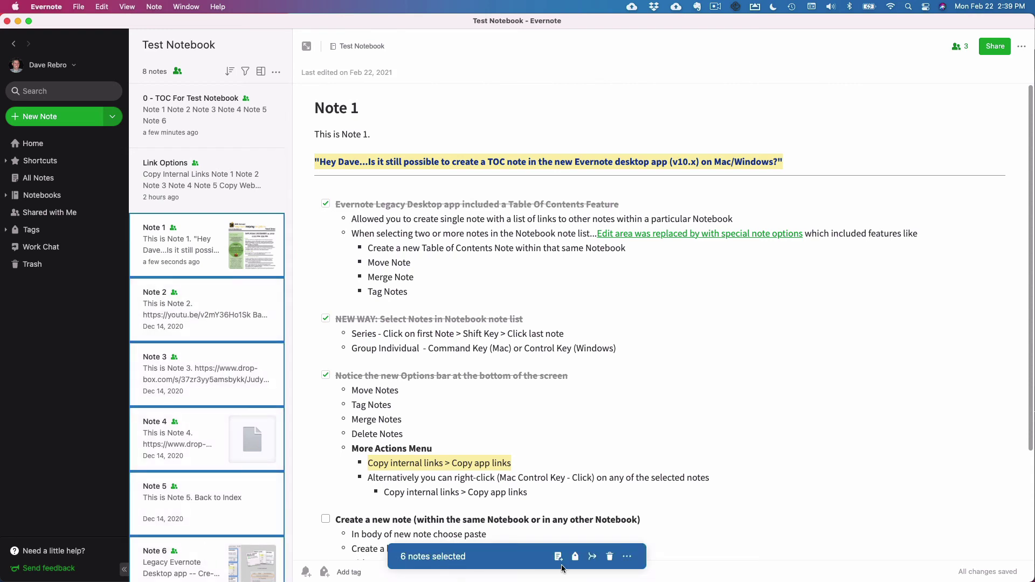
left_click(626, 557)
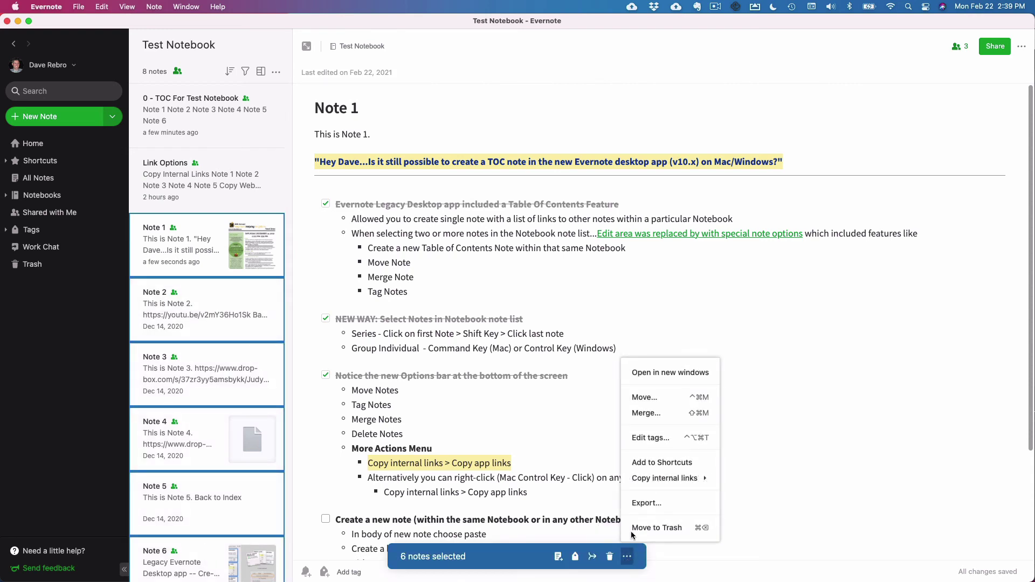
mouse_move(664, 478)
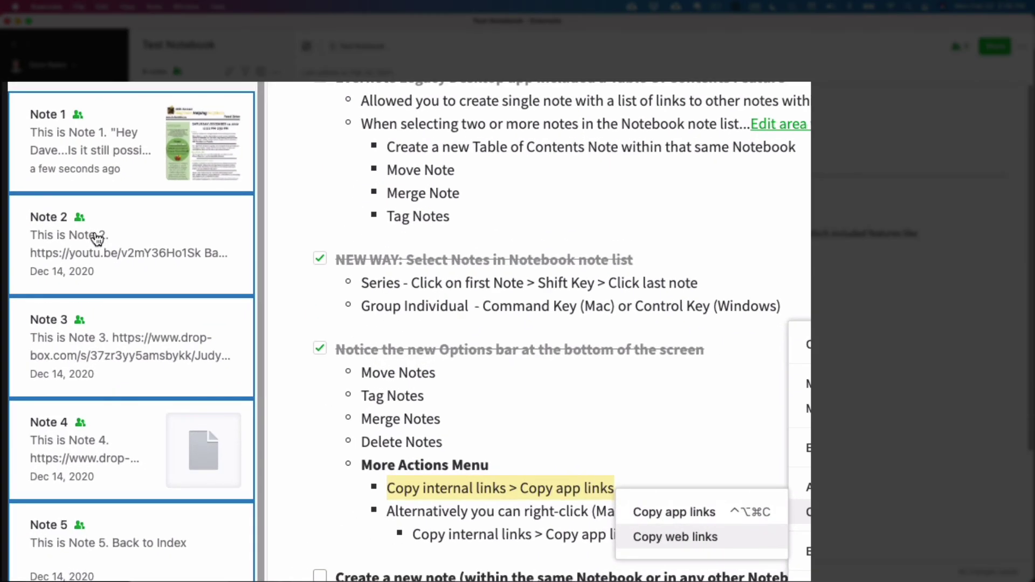
right_click(184, 300)
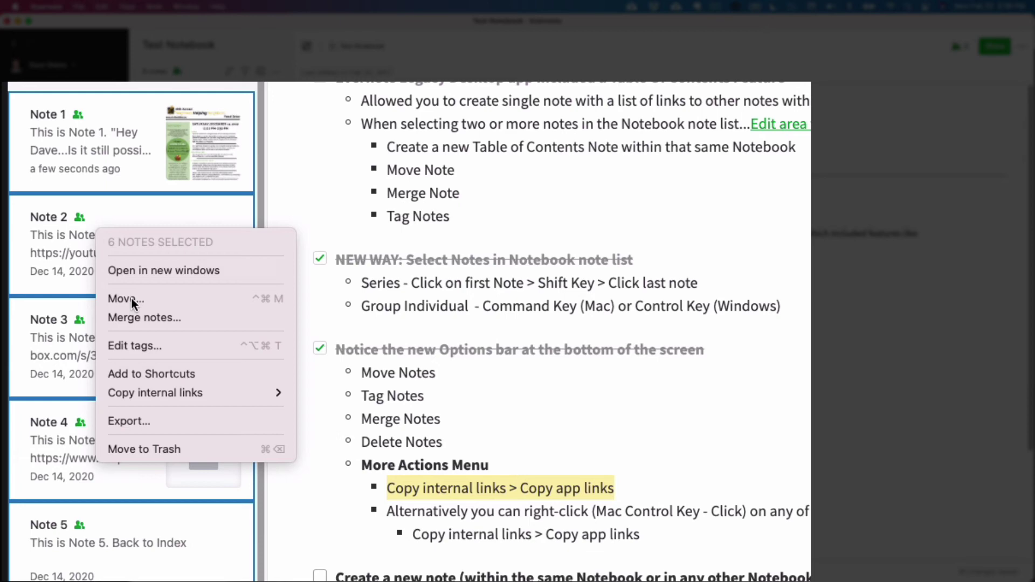
mouse_move(151, 392)
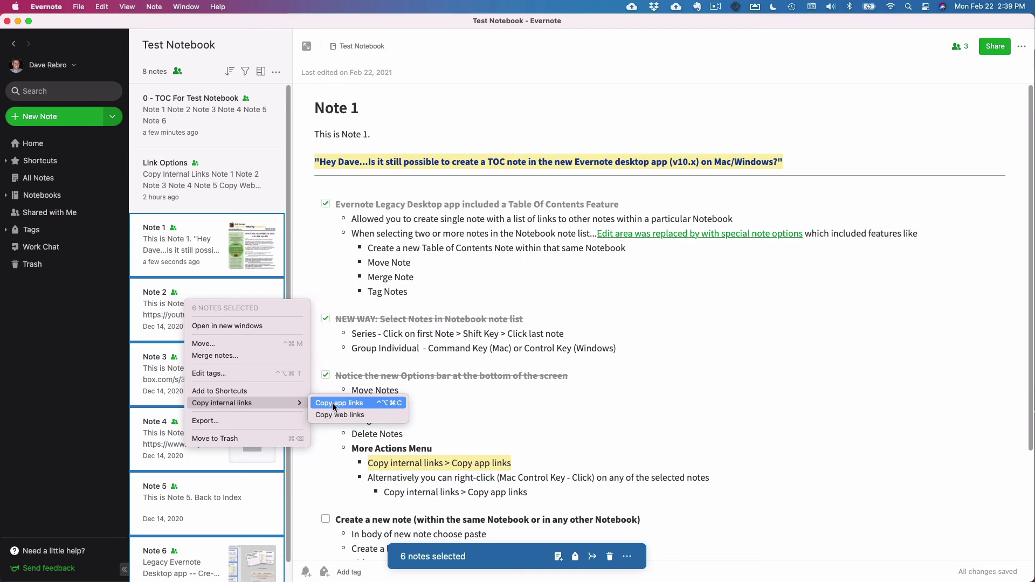
left_click(499, 431)
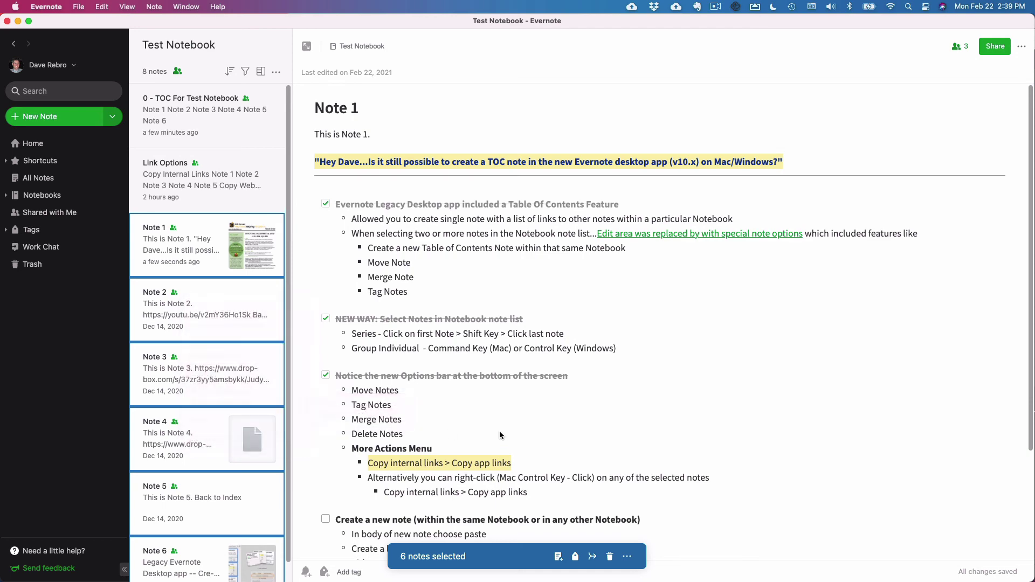
scroll(420, 449, "down", 3)
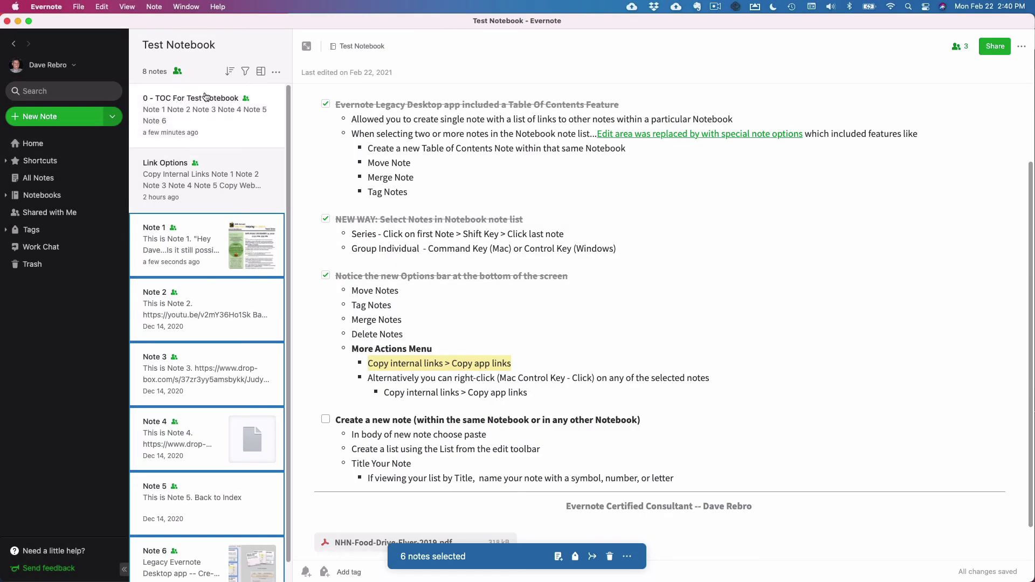
left_click(229, 71)
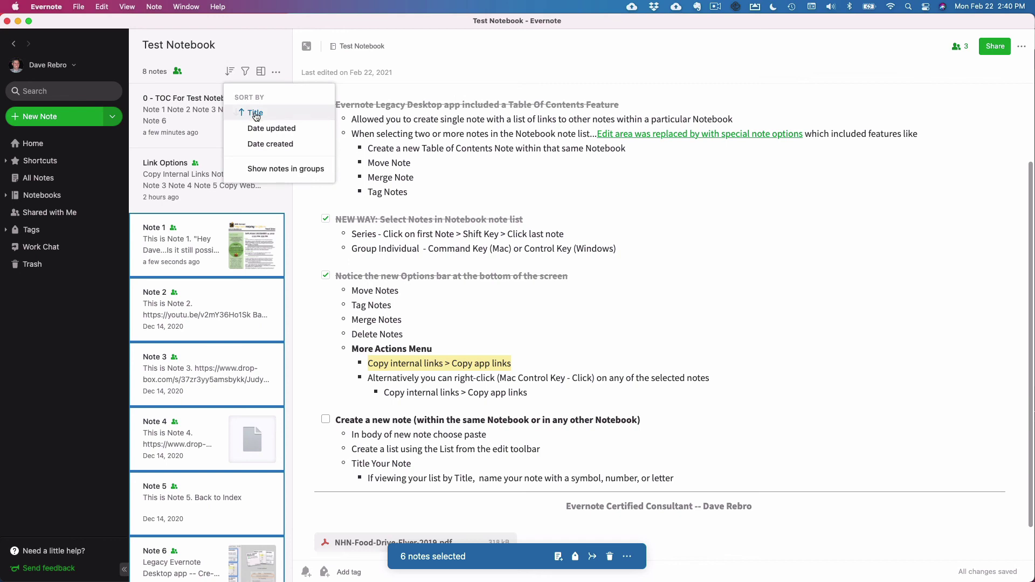
left_click(483, 237)
Cancel the six-note selection, leaving Note 1 open for editing
left_click(482, 237)
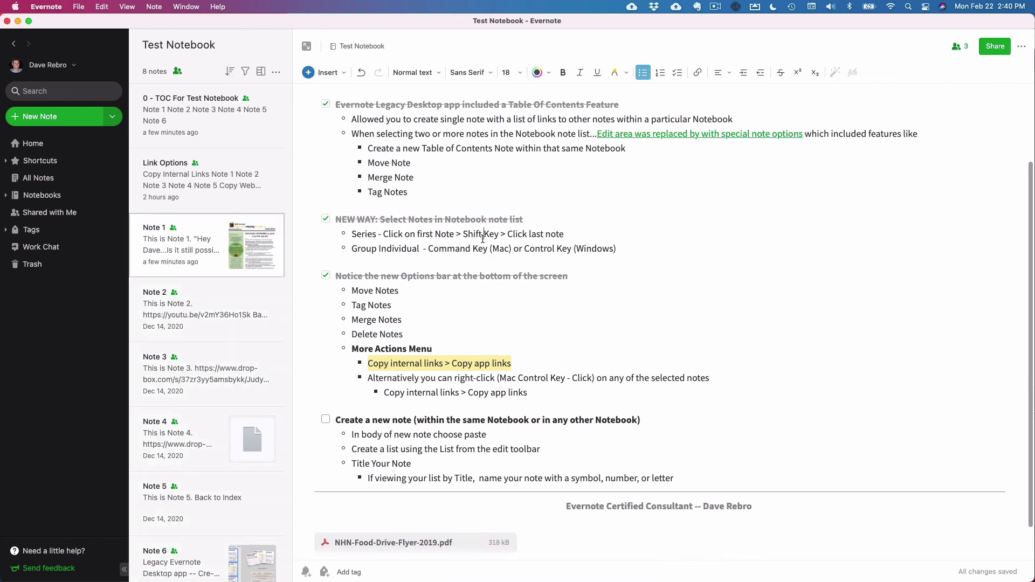